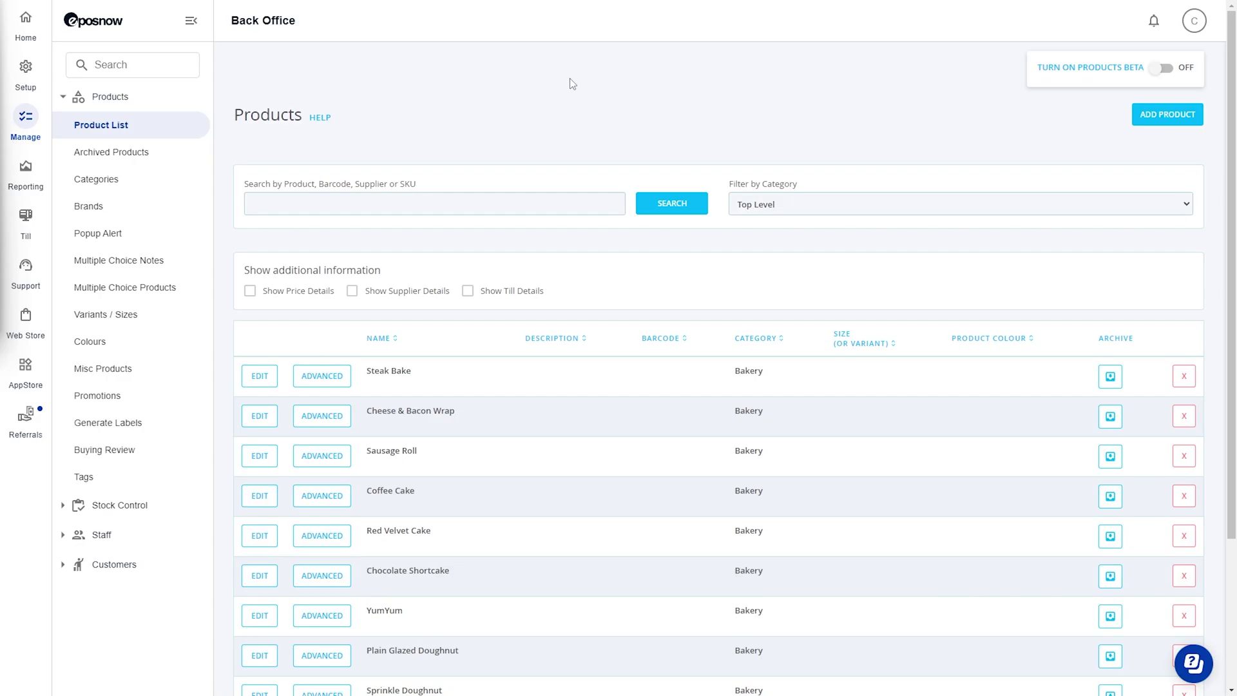
Step: Enable 'Show Price Details' to add cost, tax rate, sale price and margin columns
click(250, 291)
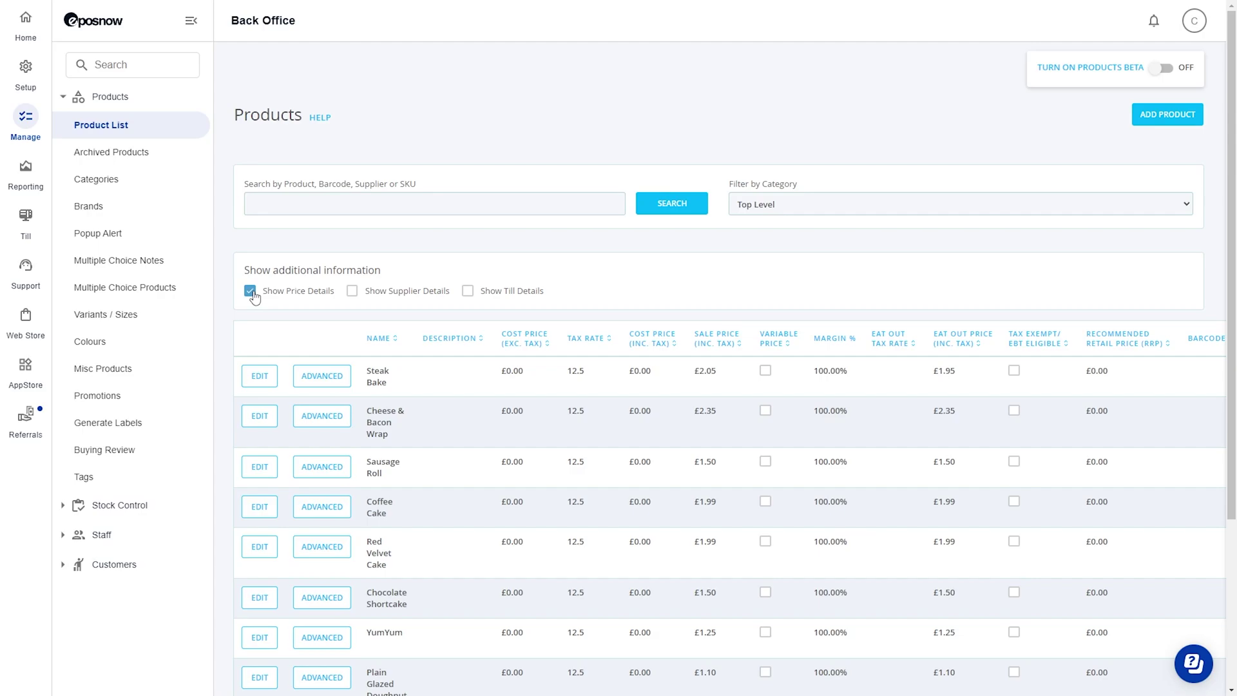
Step: Edit Steak Bake's sale price from £2.05 to £2.35 and save it with UPDATE
click(261, 378)
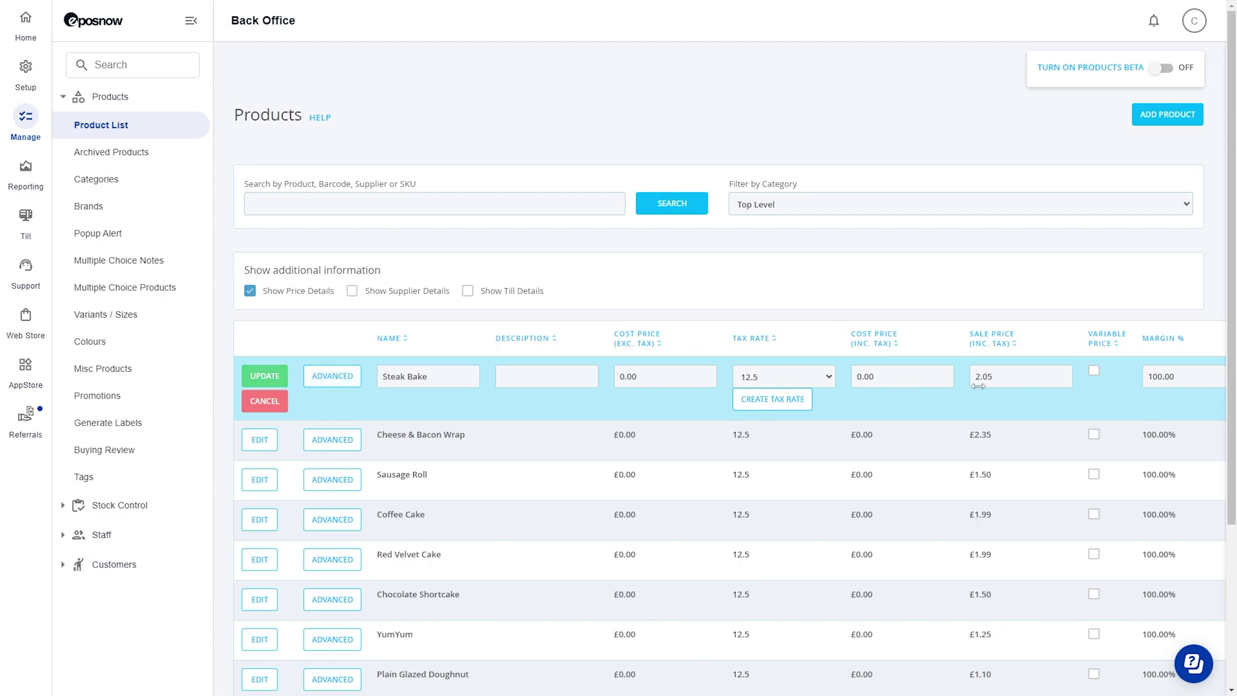
drag(1025, 396, 570, 409)
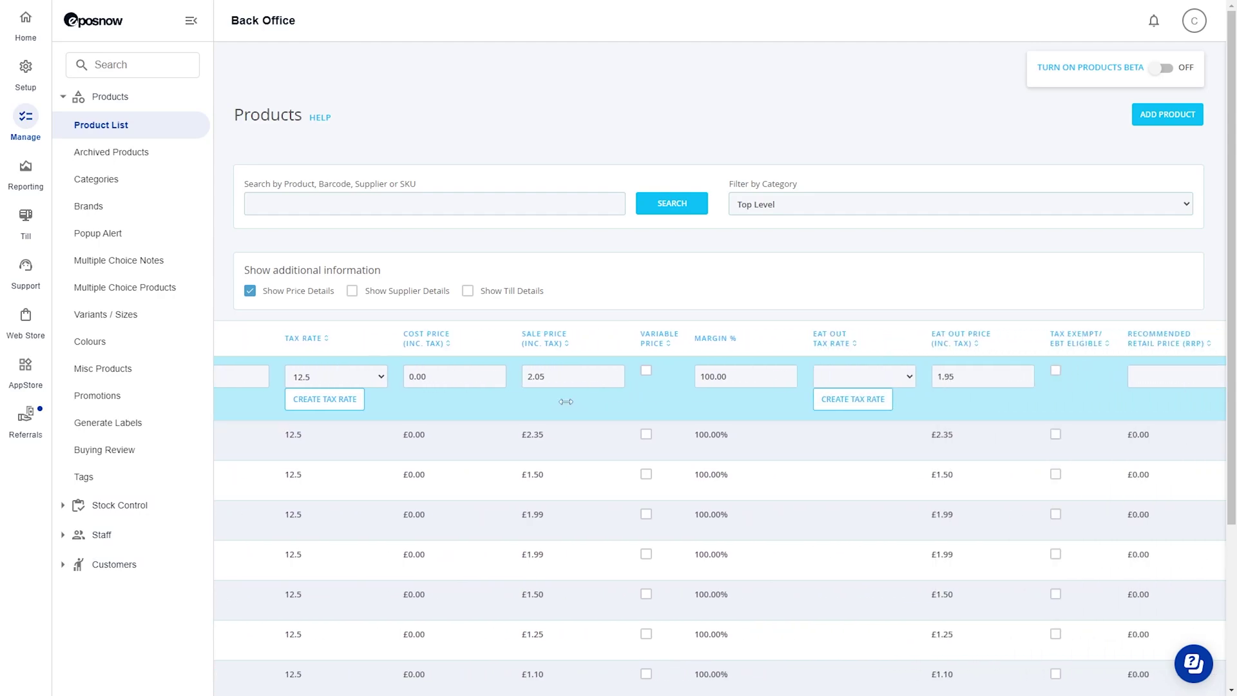
click(565, 379)
key(BackSpace)
key(BackSpace)
key(BackSpace)
key(BackSpace)
text(2.35)
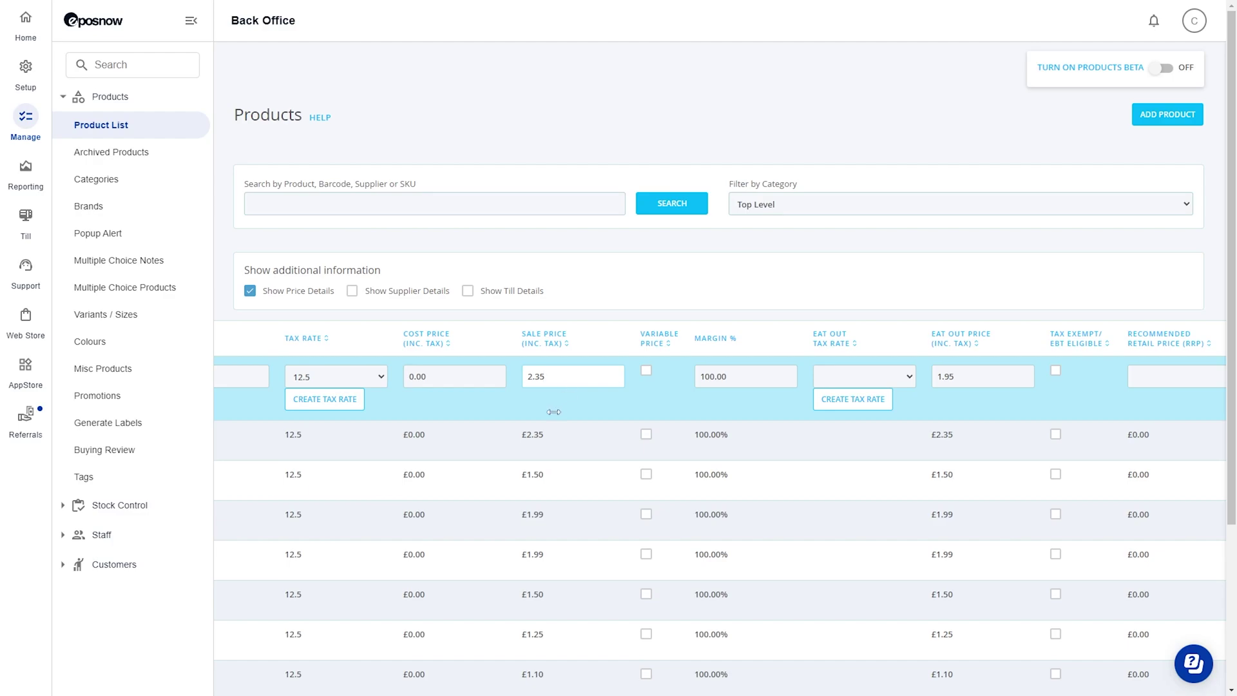
drag(366, 410, 914, 410)
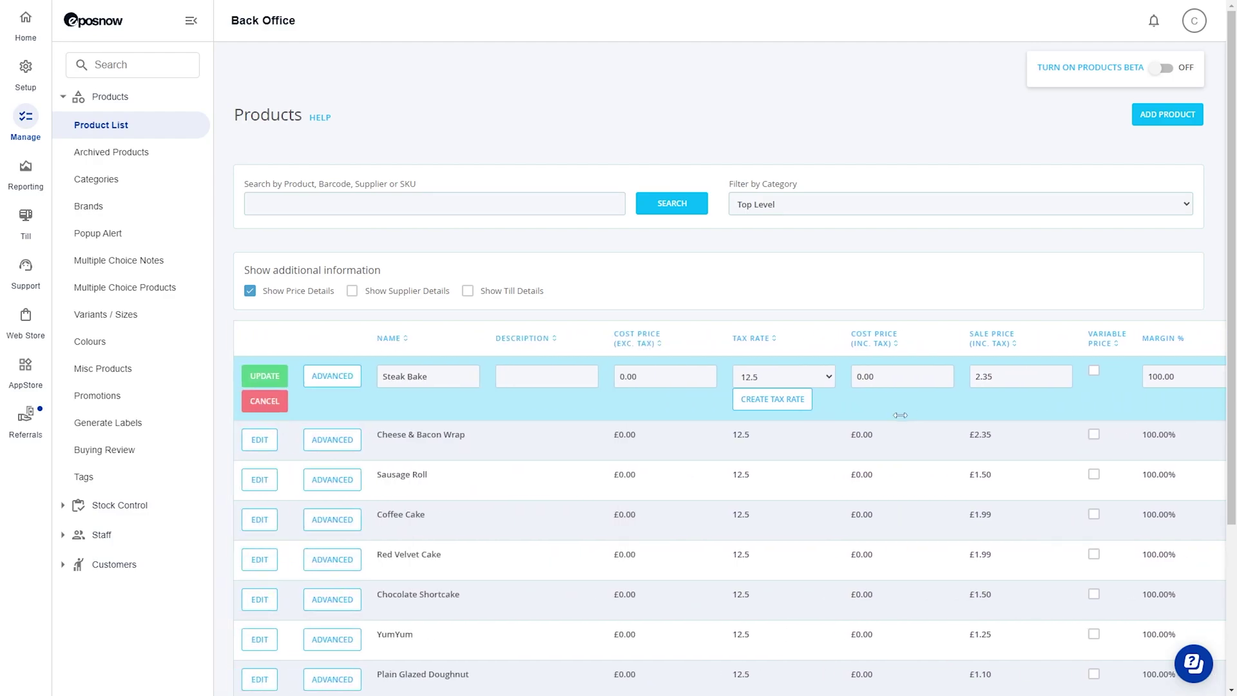
click(267, 378)
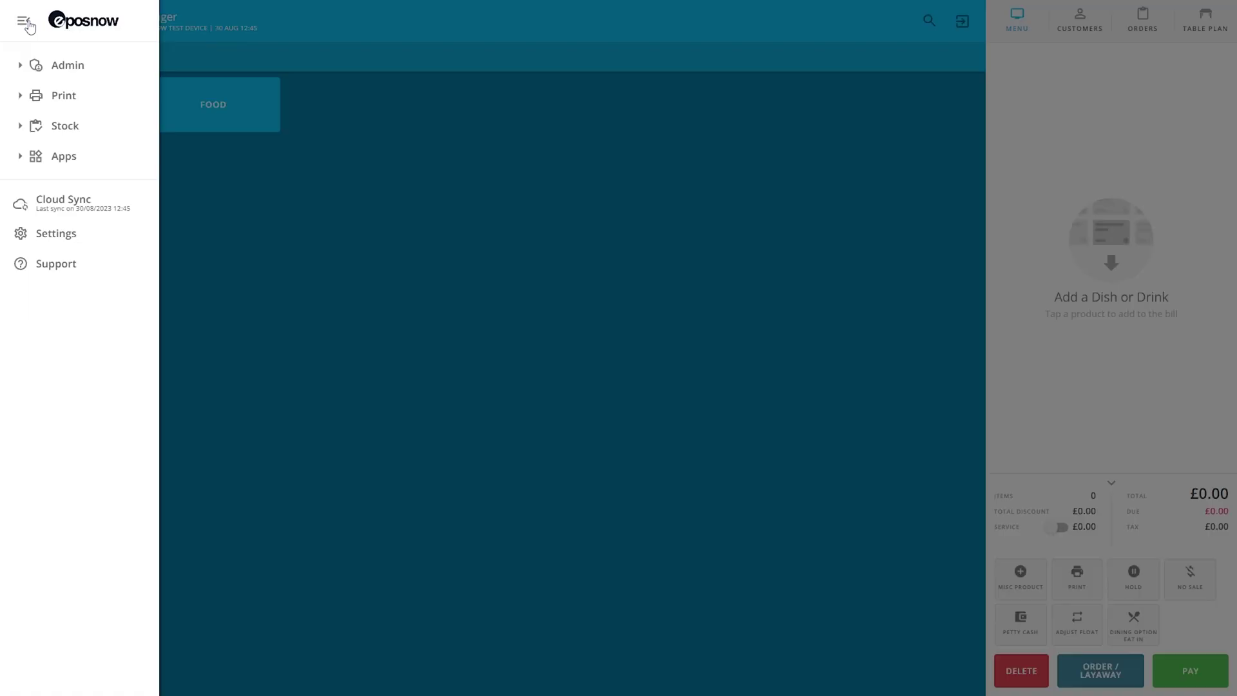
Step: Start a Cloud Sync from the till's side menu
click(69, 205)
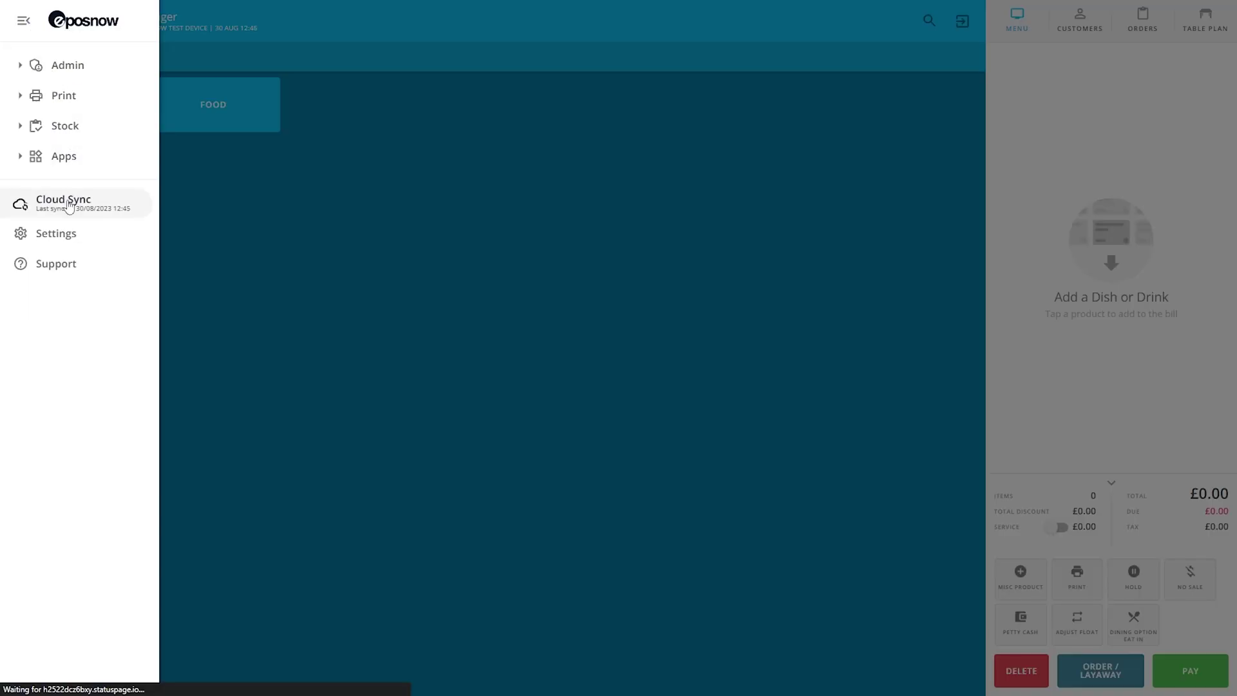